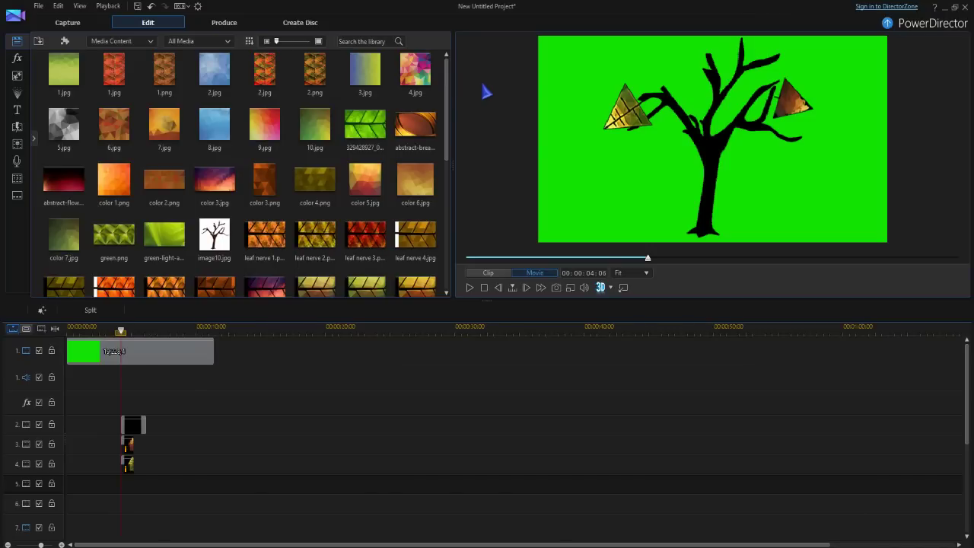
- Drag and reposition triangle leaf images onto the tree's branches in the preview
left_click_drag(448, 88, 446, 188)
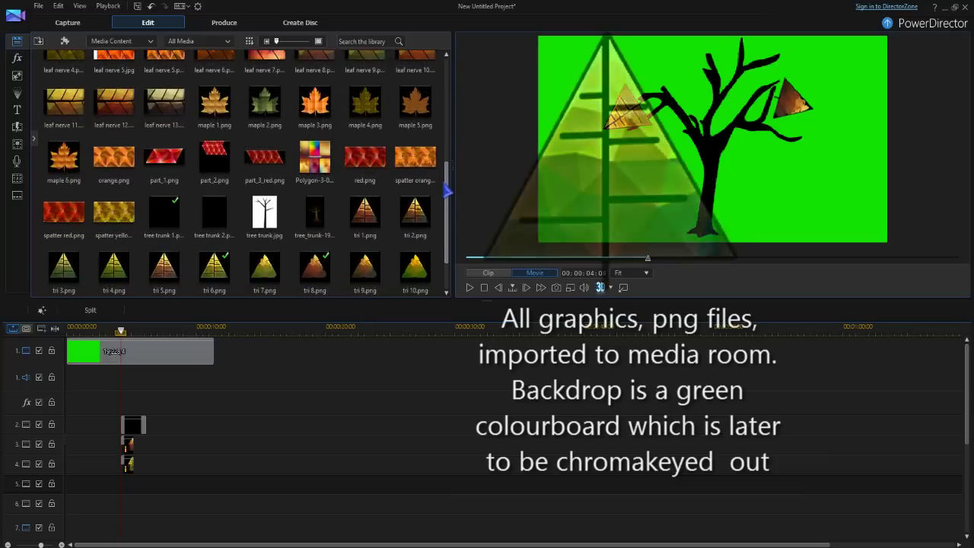
left_click_drag(446, 189, 449, 207)
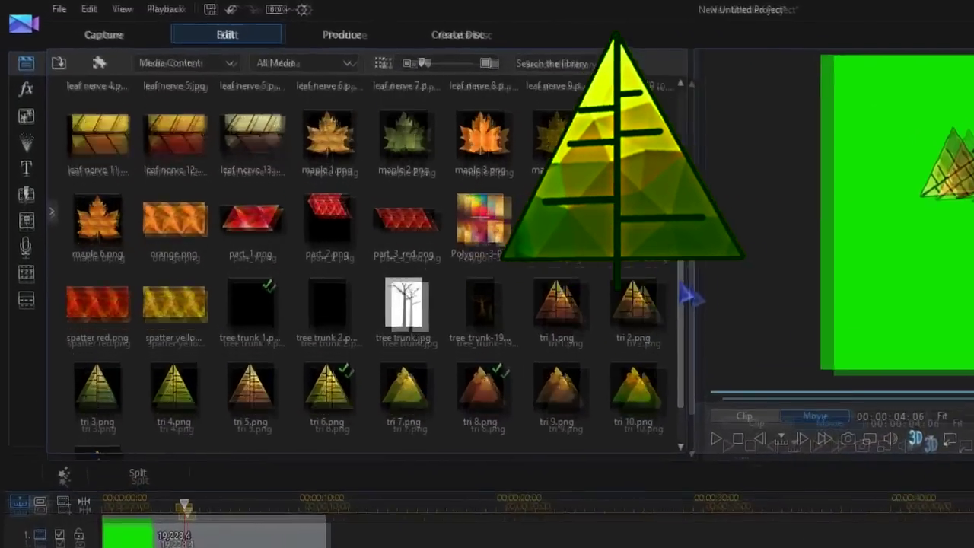
left_click_drag(706, 276, 704, 171)
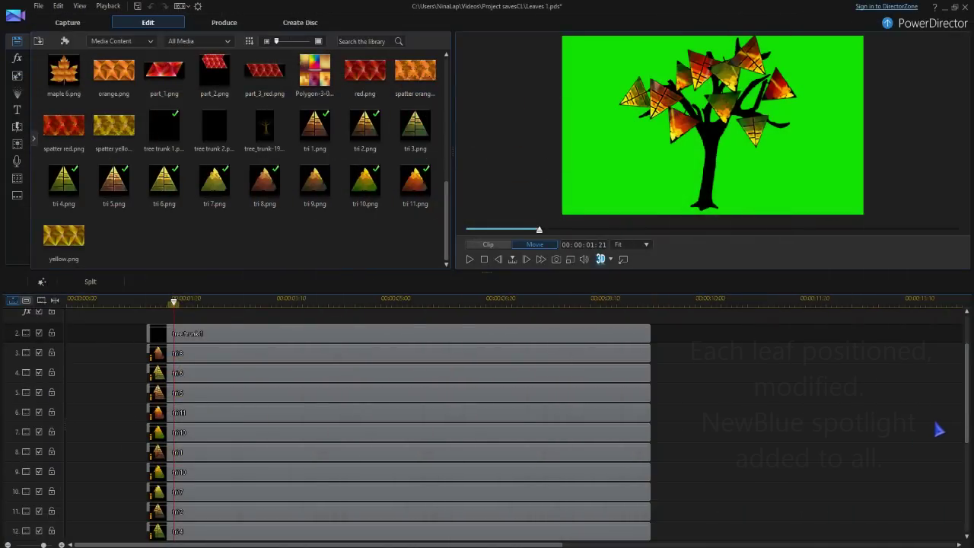
- Nudge two timeline clips, then play back and stop the leaf animation preview
left_click_drag(967, 405, 965, 390)
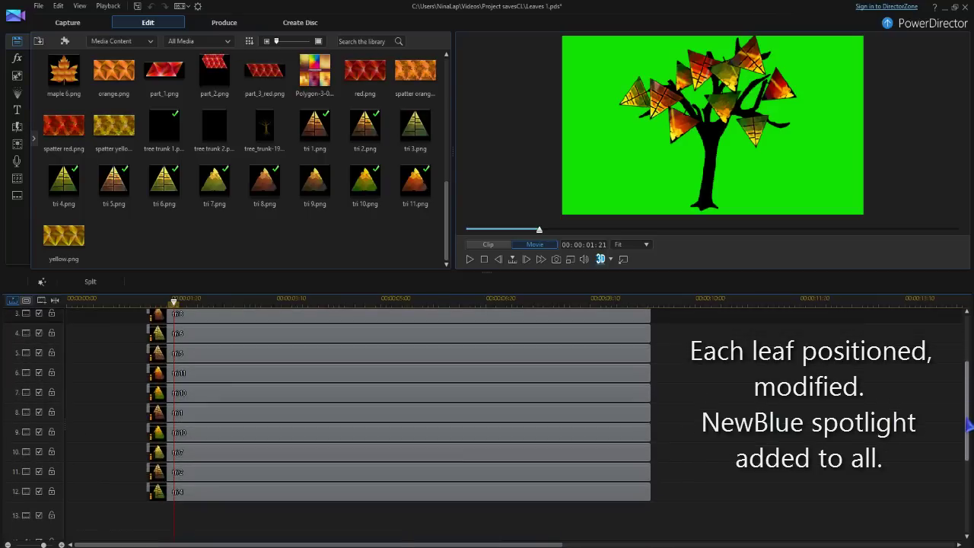
left_click_drag(968, 396, 965, 408)
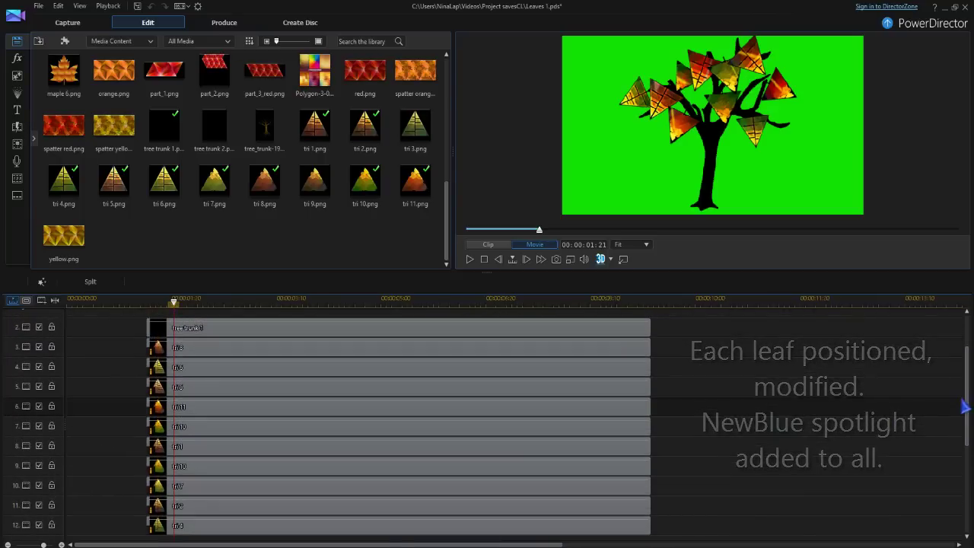
left_click(469, 261)
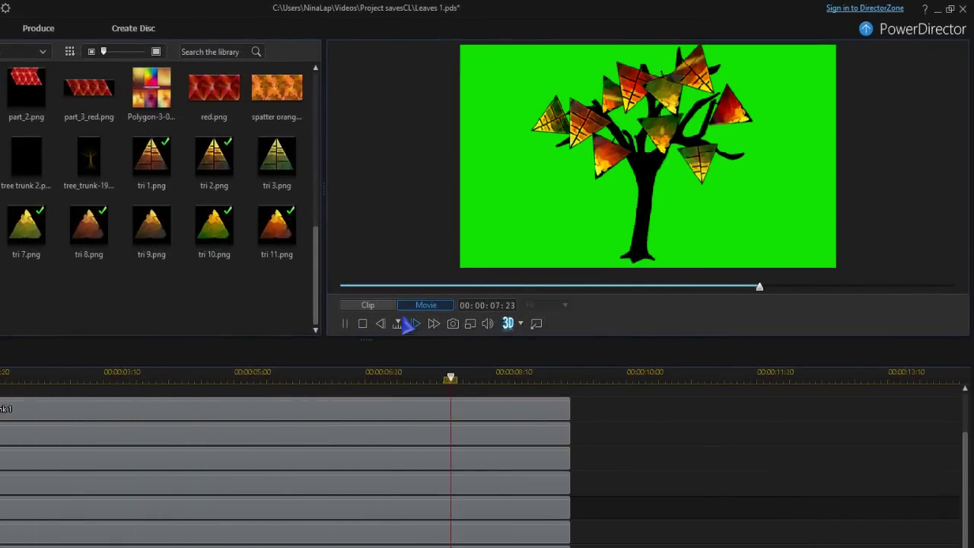
left_click(362, 323)
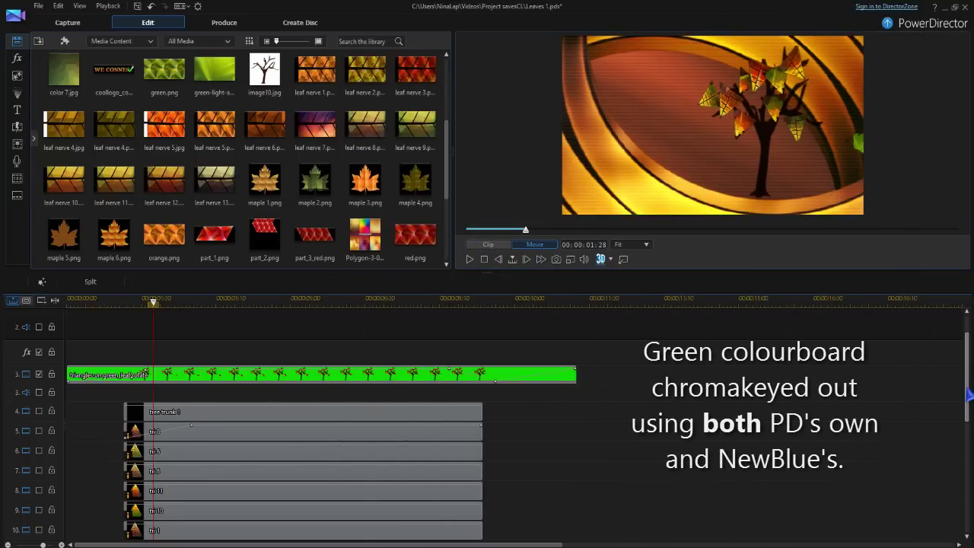
left_click_drag(969, 394, 969, 417)
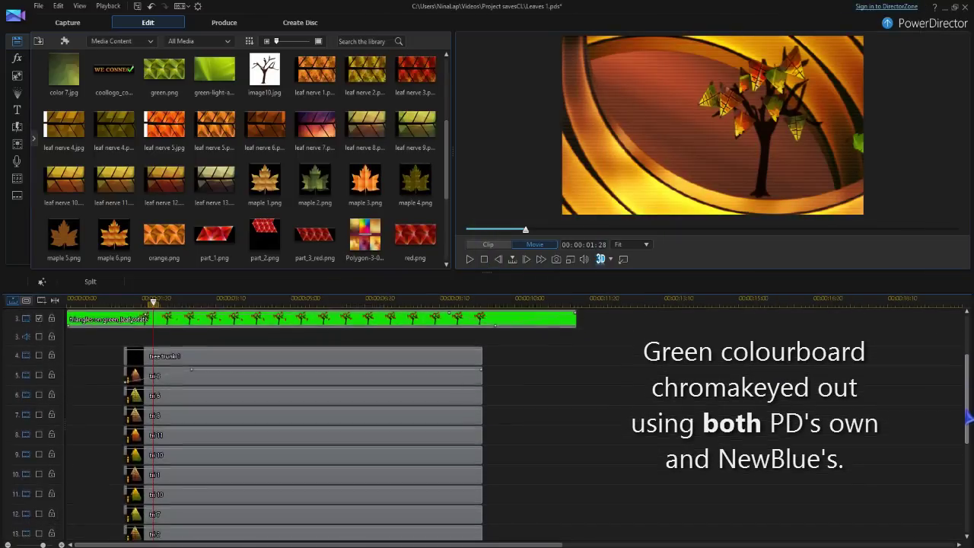
left_click_drag(969, 417, 969, 454)
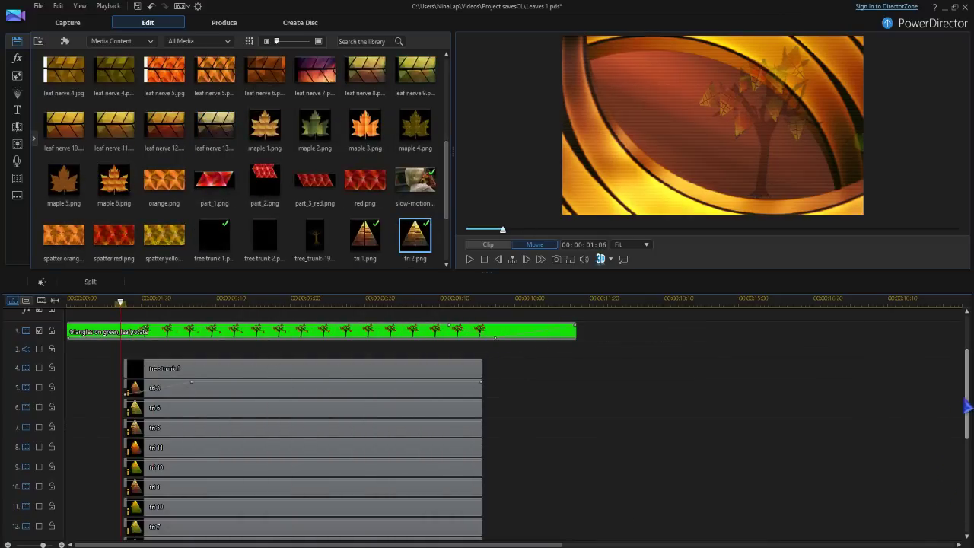
left_click_drag(966, 407, 969, 464)
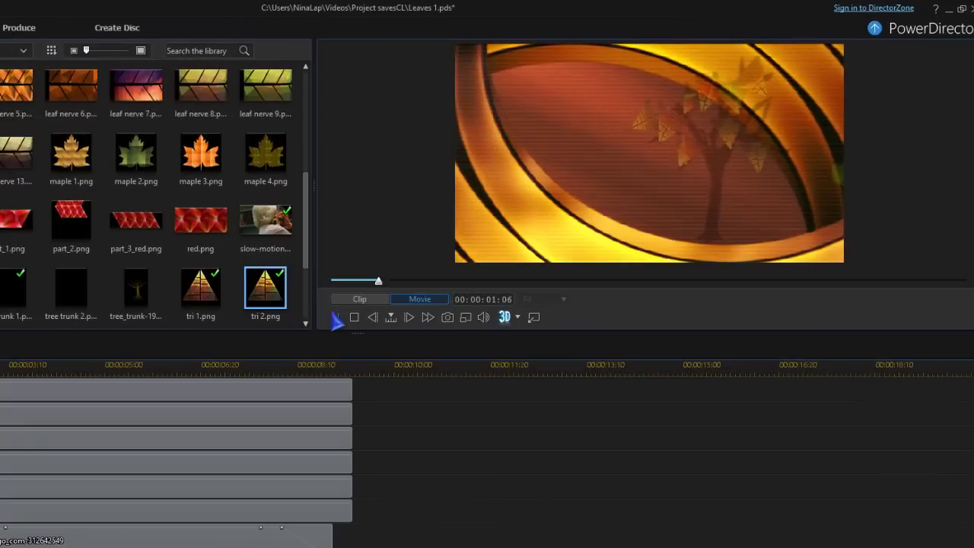
- Play the keyed WE CONNECT logo over the golden backdrop, stopping with Space
left_click(469, 259)
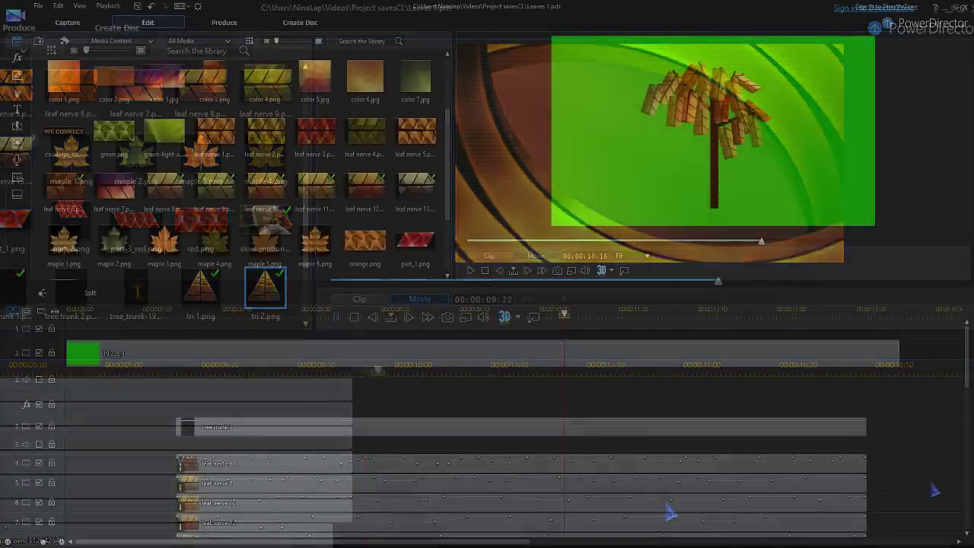
key("space")
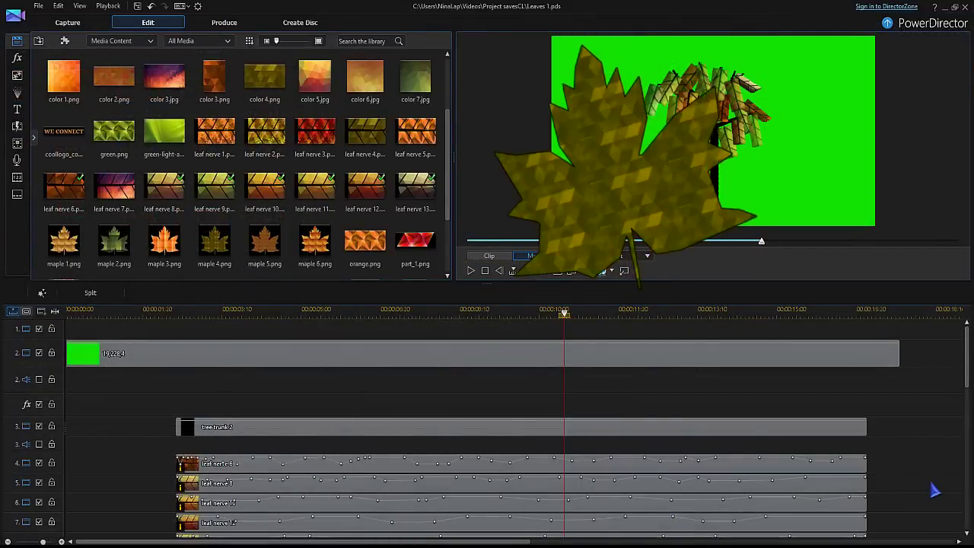
- Move a clip down the timeline tracks and play the rectangle-leaf tree animation
left_click_drag(966, 378, 966, 470)
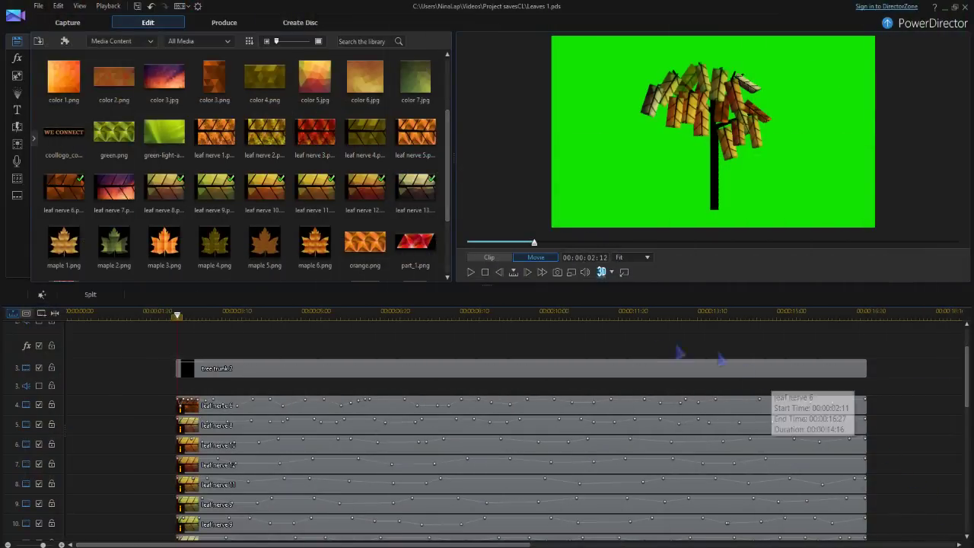
key("space")
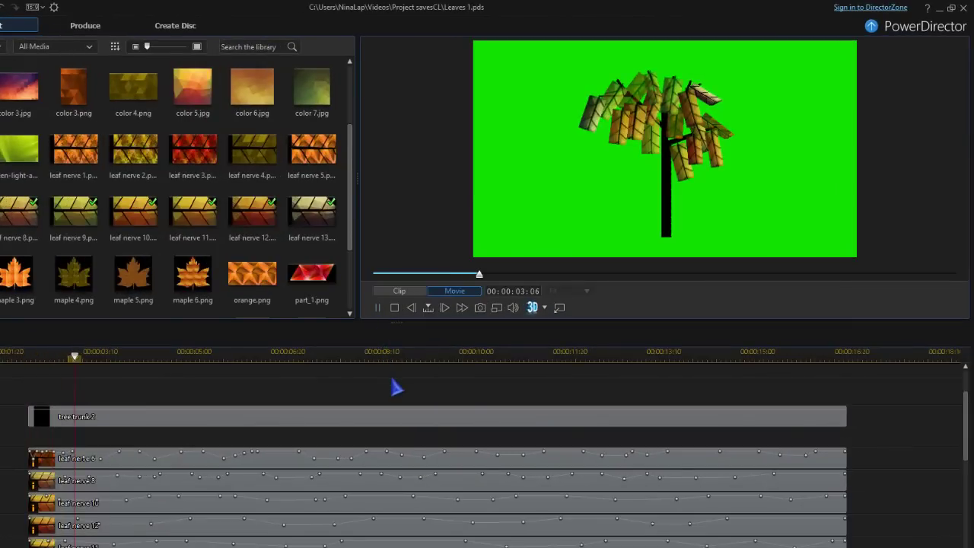